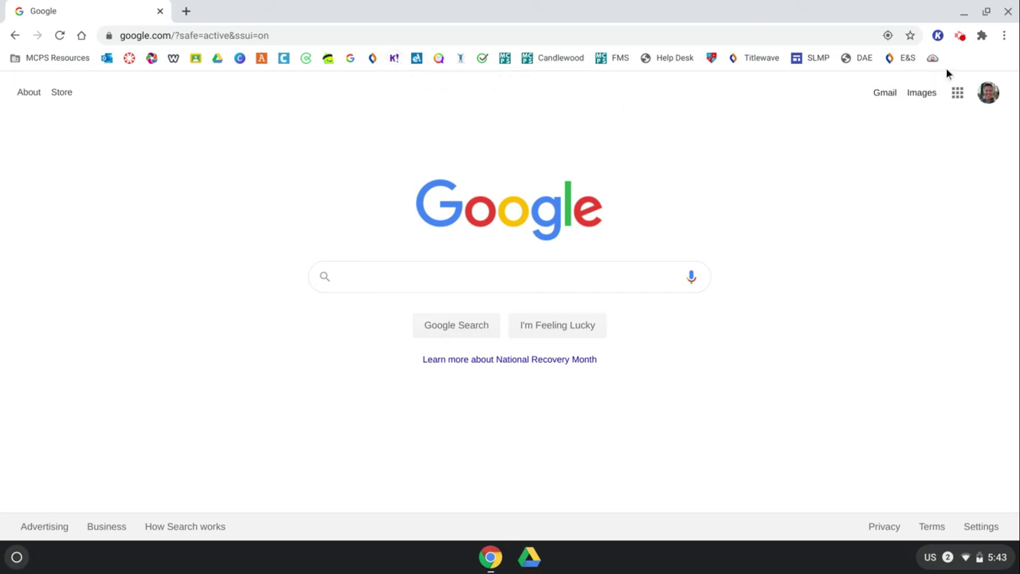
In a new tab, search 'mcps zoom' and open the MCPS Web Conferencing Center
{"action": "left_click", "coordinate": [186, 11]}
{"action": "left_click", "coordinate": [187, 34]}
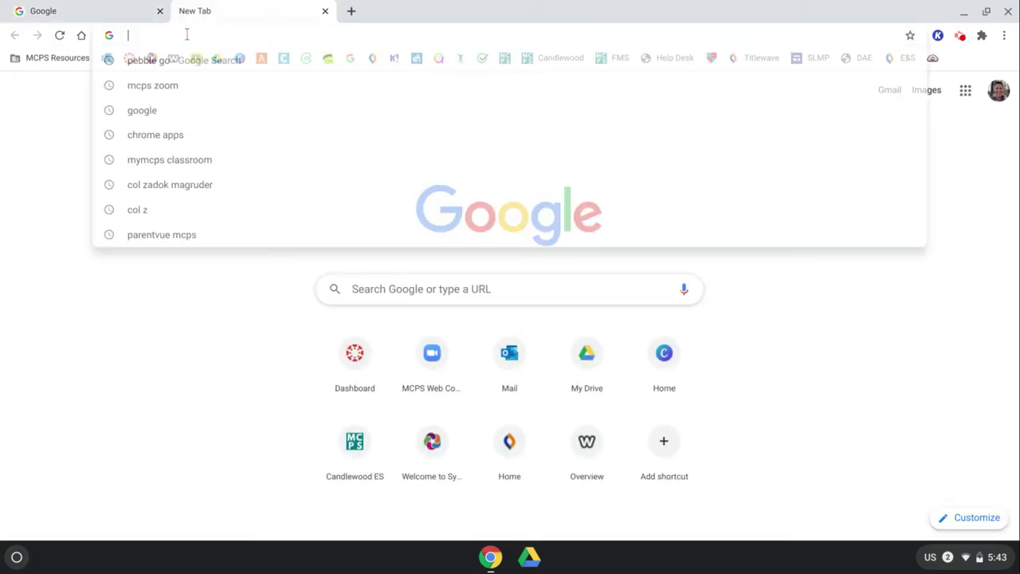
{"action": "type", "text": "mcps zoom"}
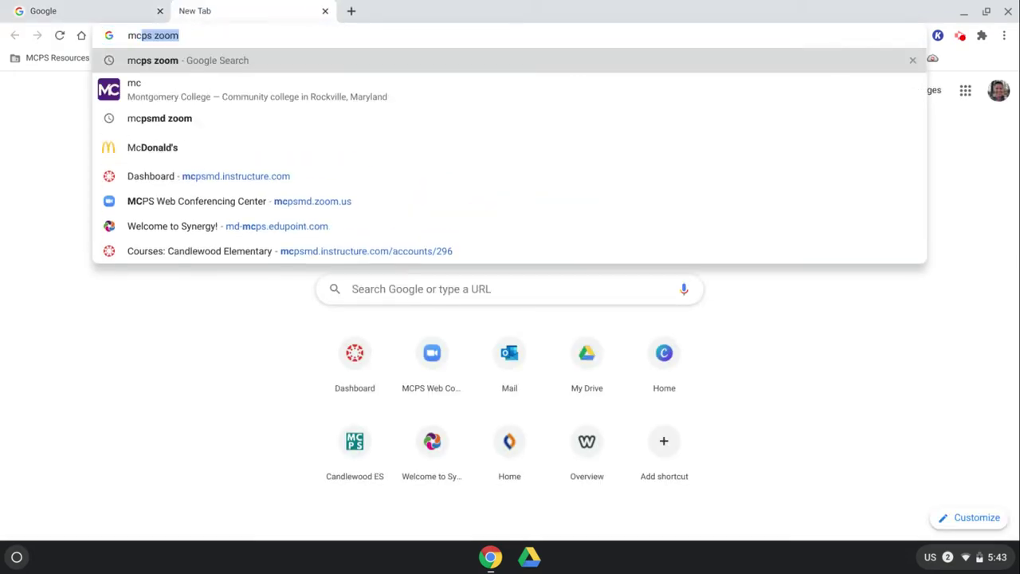
{"action": "key", "text": "Return"}
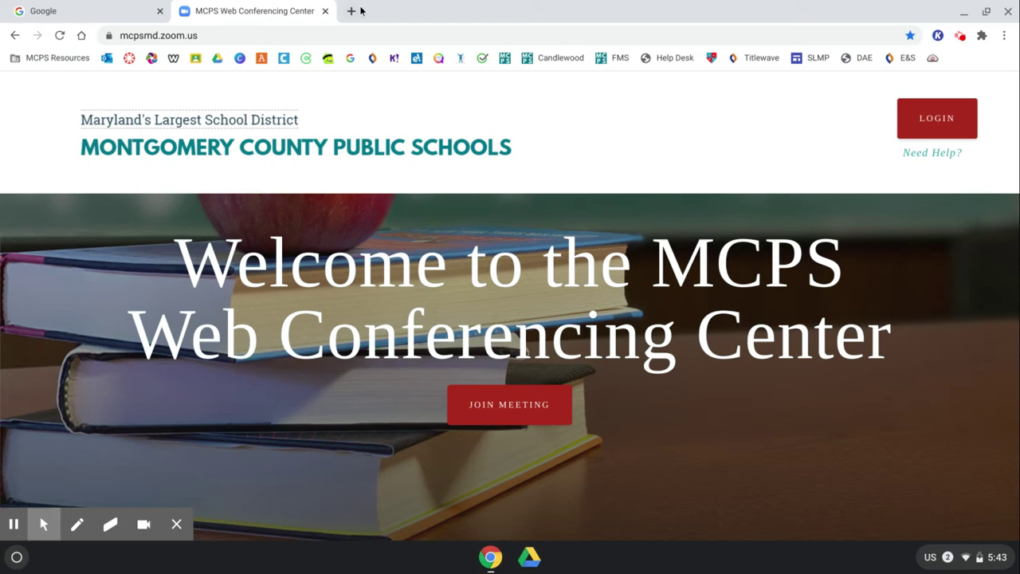
In another new tab, search 'pebble' and open the PebbleGo sign-in page
{"action": "left_click", "coordinate": [352, 11]}
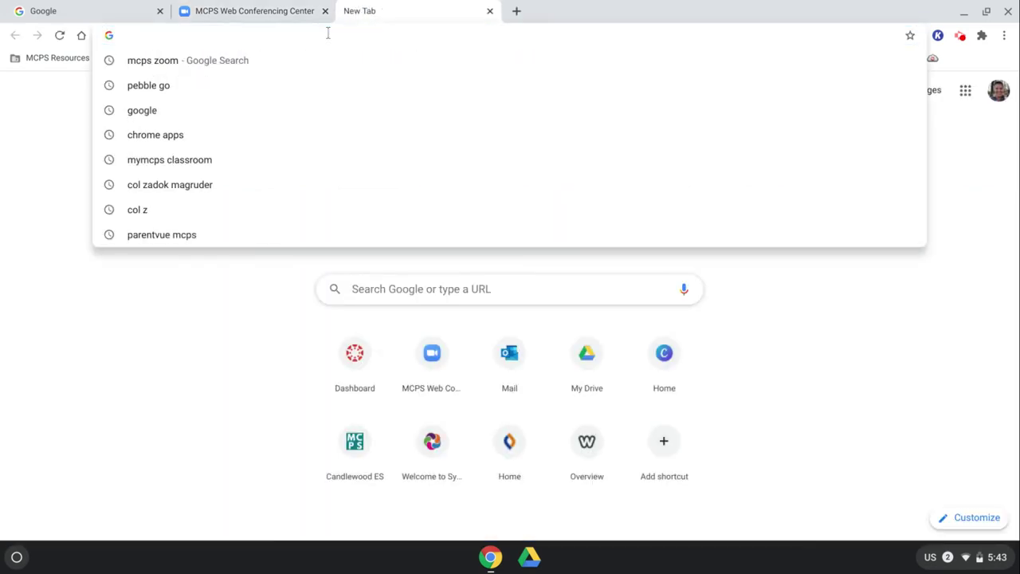
{"action": "type", "text": "pebble"}
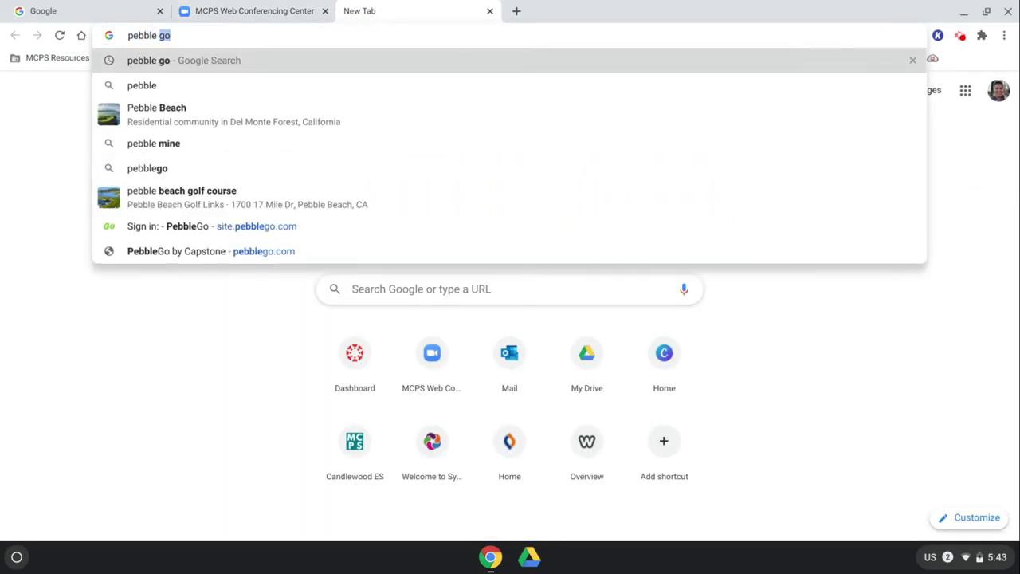
{"action": "key", "text": "Return"}
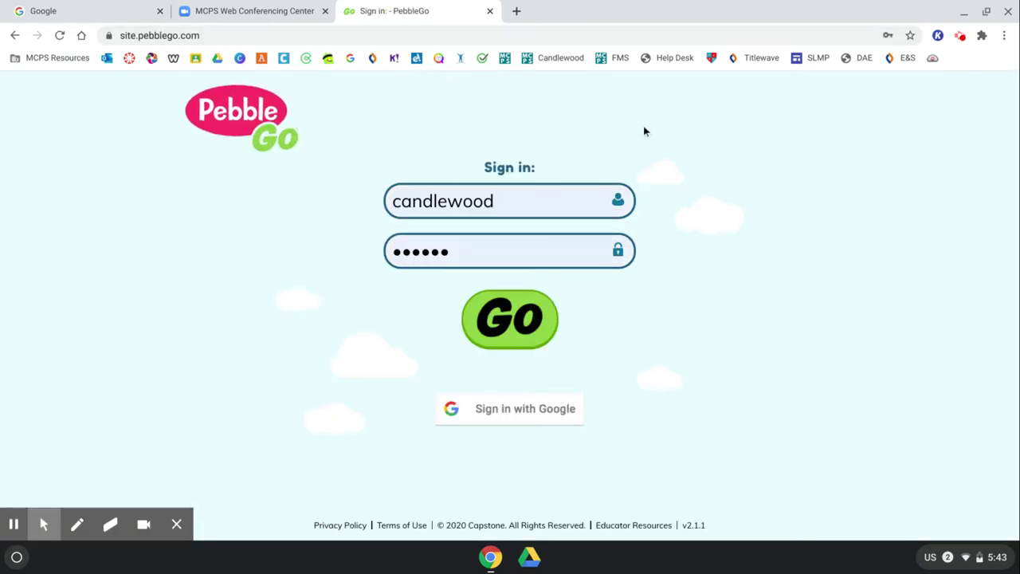
Bookmark the PebbleGo sign-in page with an empty name so it shows as an icon only
{"action": "left_click", "coordinate": [911, 36]}
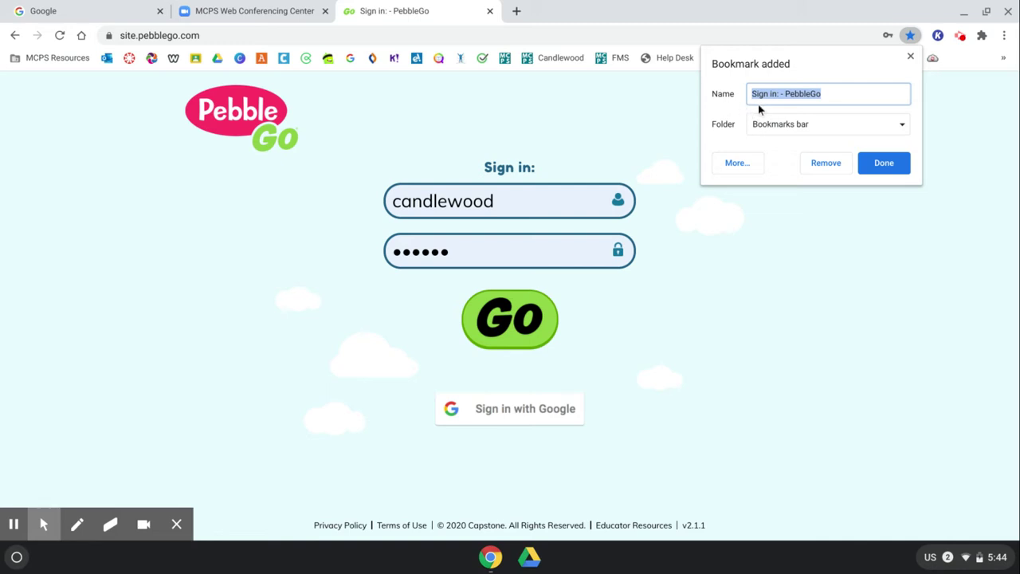
{"action": "key", "text": "BackSpace"}
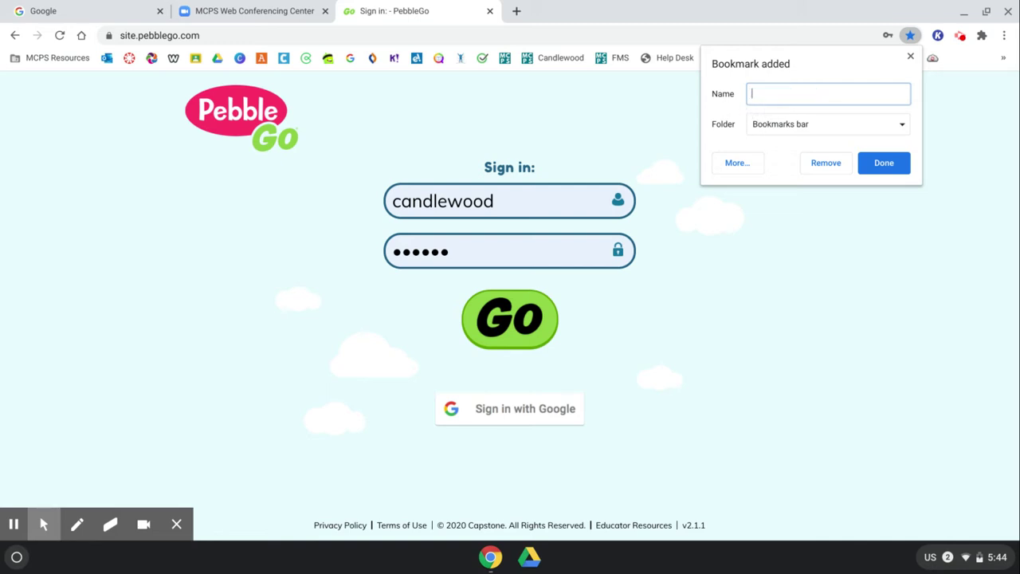
{"action": "left_click", "coordinate": [884, 163]}
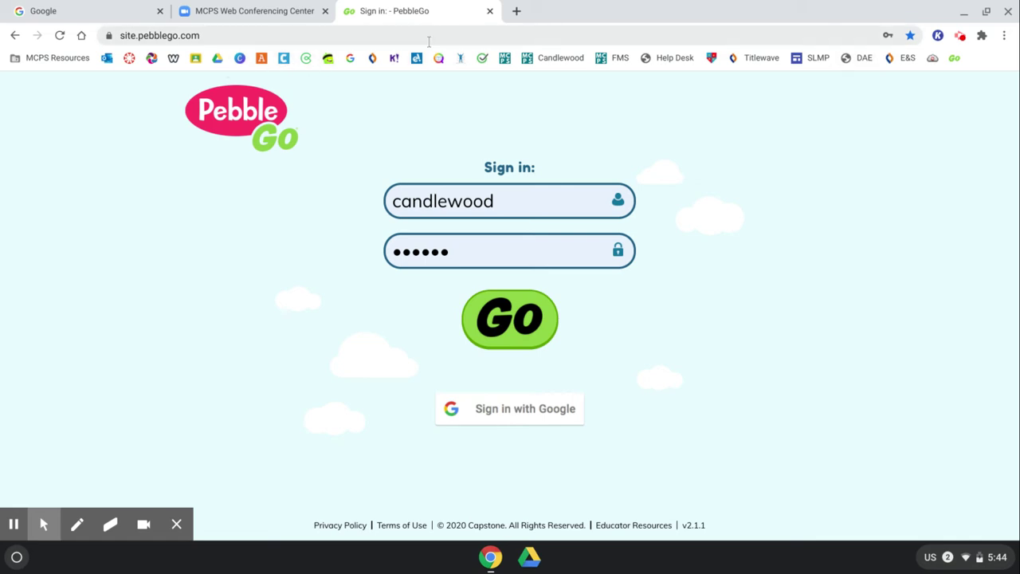
On the MCPS Web Conferencing Center tab, add a bookmark with its name cleared
{"action": "left_click", "coordinate": [301, 21]}
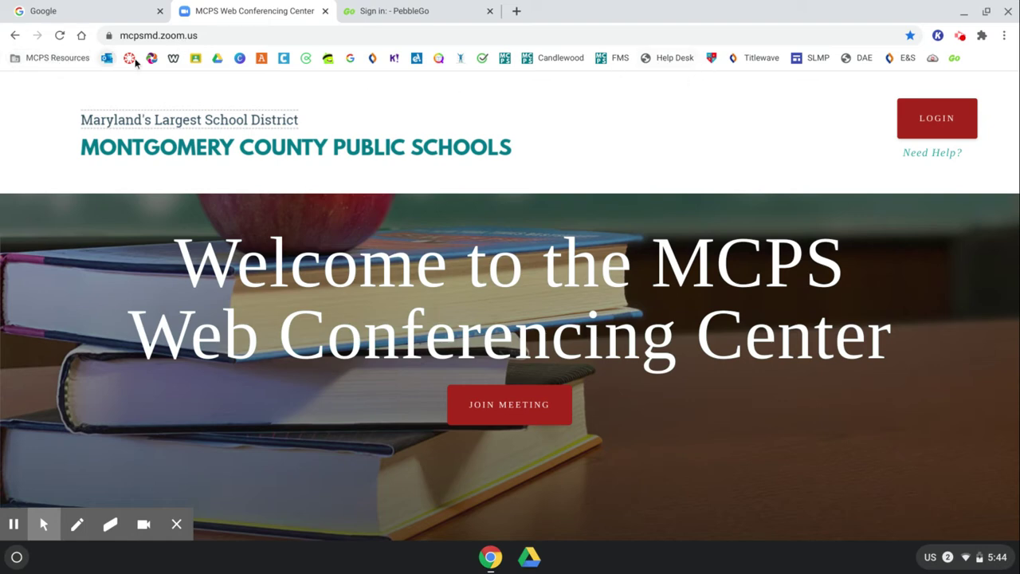
{"action": "left_click", "coordinate": [913, 39]}
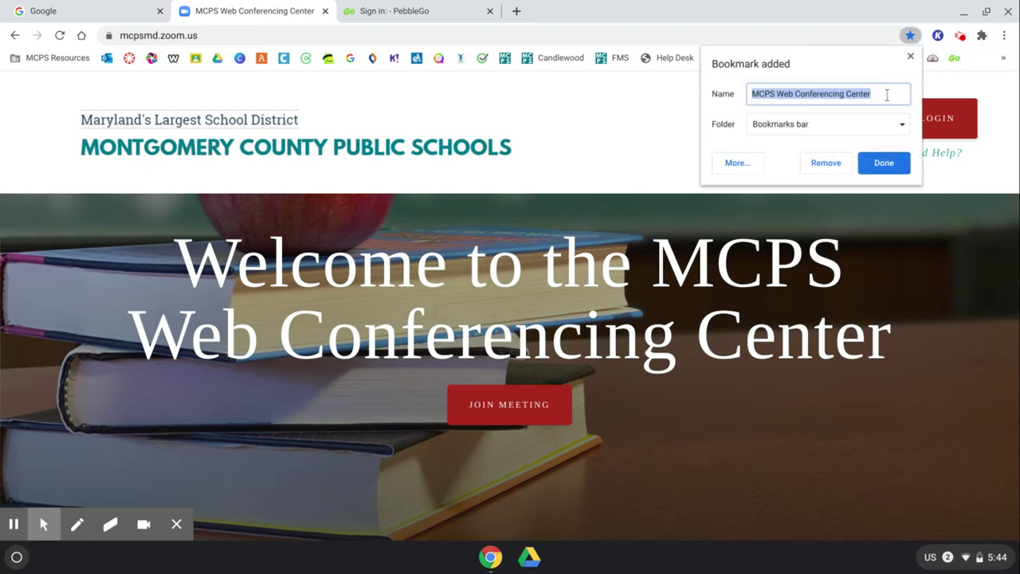
{"action": "key", "text": "BackSpace"}
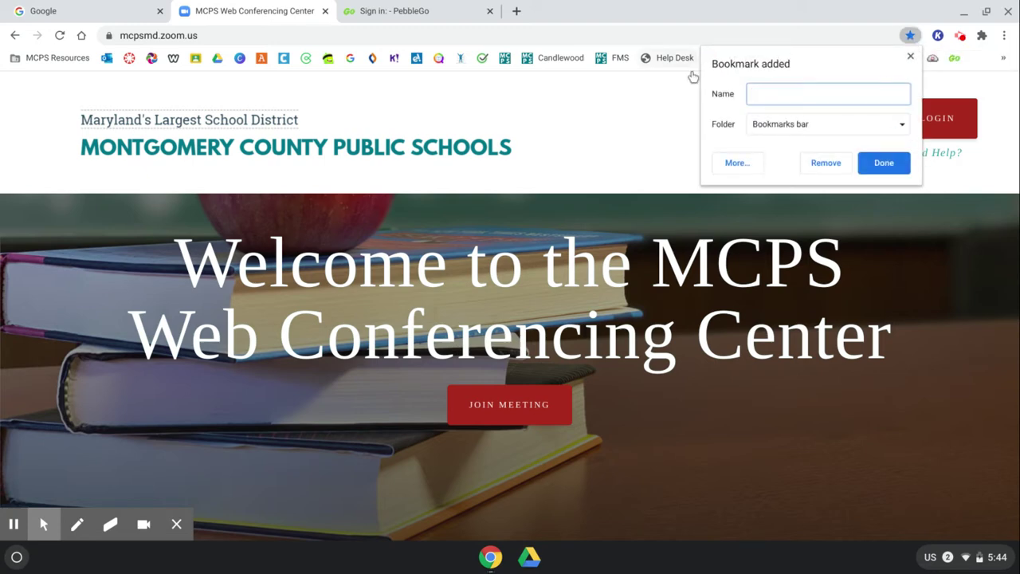
{"action": "left_click", "coordinate": [888, 165]}
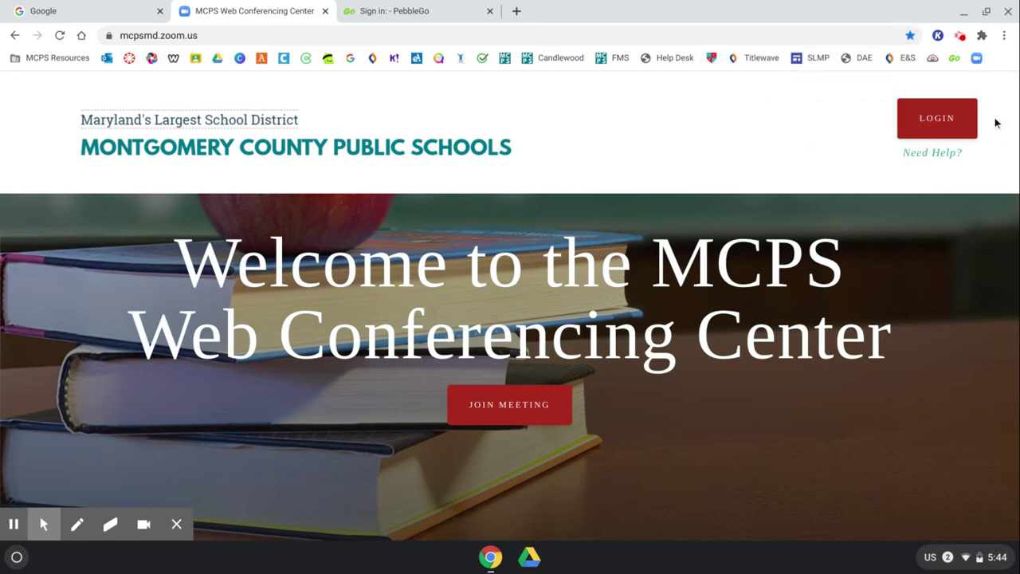
Move the Zoom icon beside Outlook and the PebbleGo icon into the middle of the bar
{"action": "left_click_drag", "start_coordinate": [980, 60], "coordinate": [127, 57]}
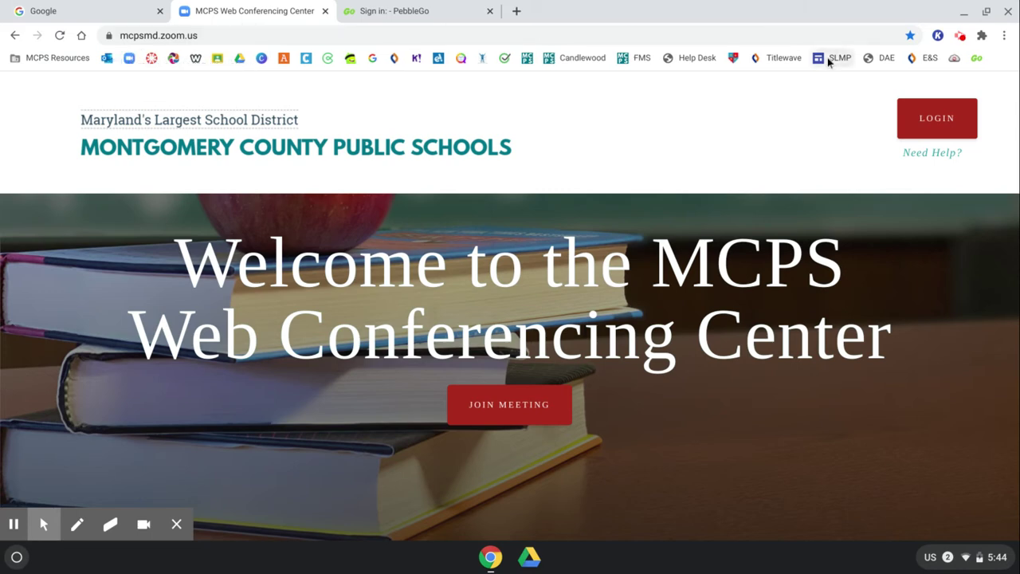
{"action": "left_click_drag", "start_coordinate": [974, 64], "coordinate": [437, 60]}
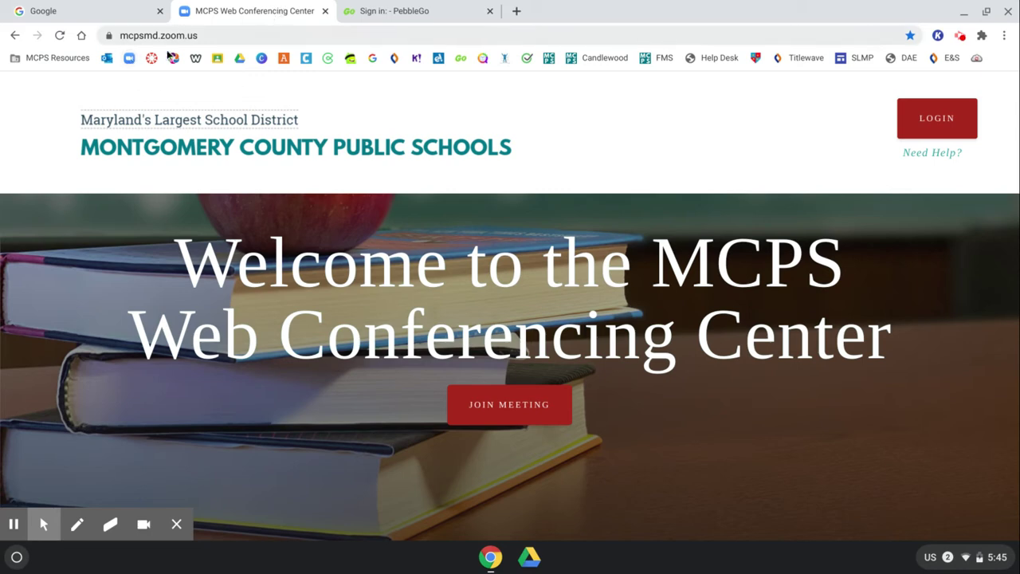
Test the Zoom bookmark, then add a bookmarks-bar folder named 'Open'
{"action": "left_click", "coordinate": [131, 59]}
{"action": "right_click", "coordinate": [1002, 64]}
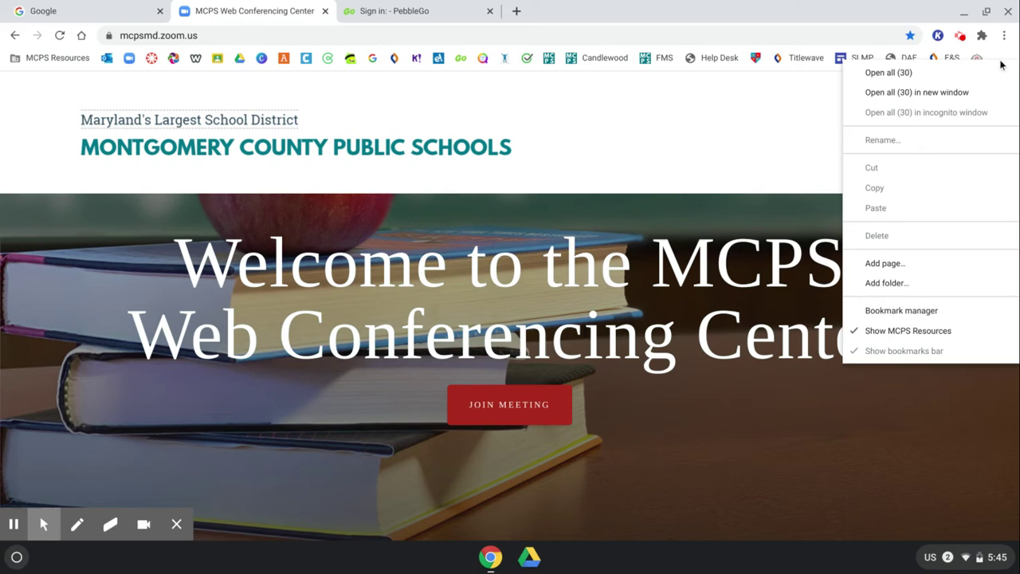
{"action": "left_click", "coordinate": [882, 284]}
{"action": "type", "text": "Open"}
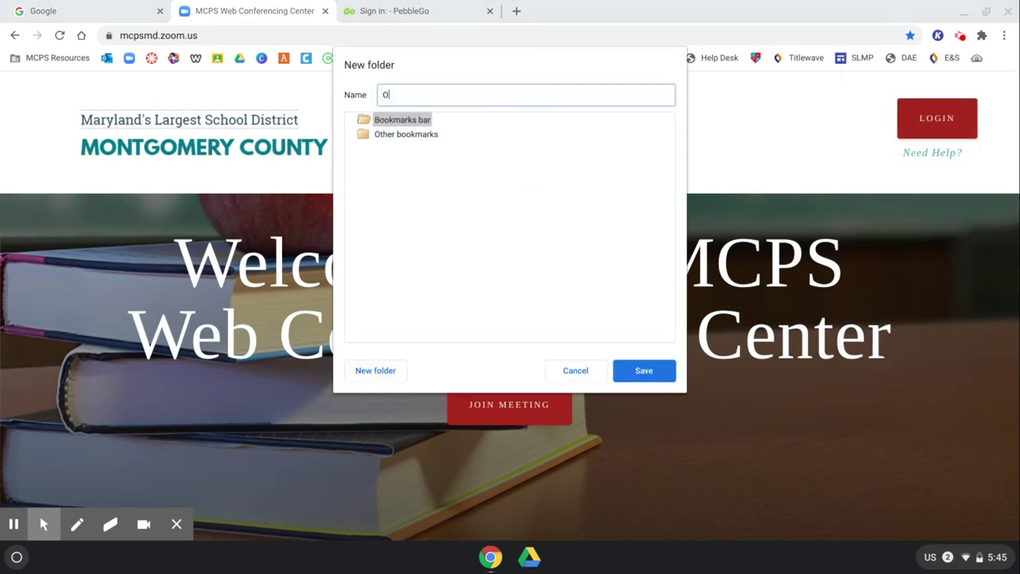
{"action": "left_click", "coordinate": [664, 376]}
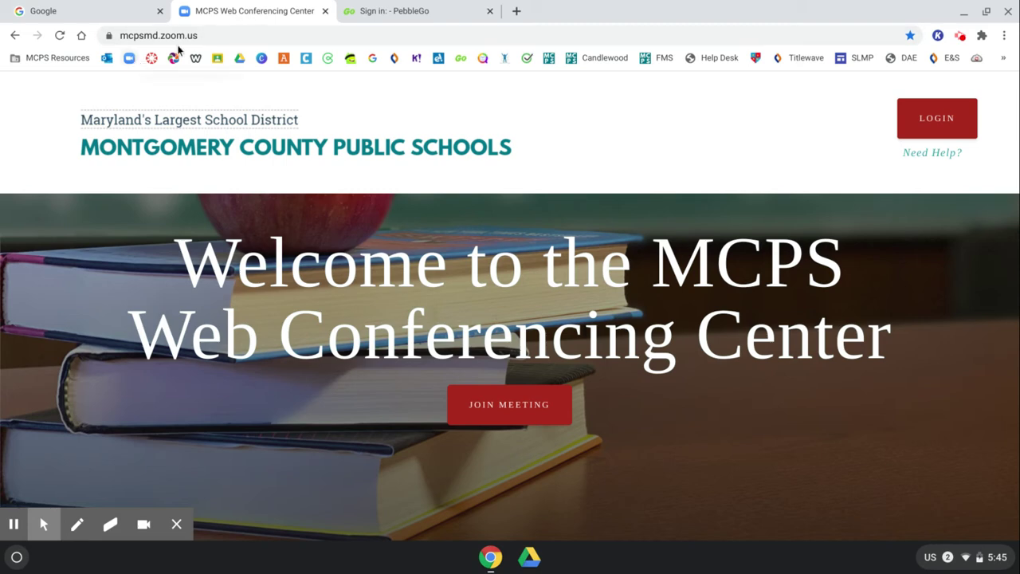
Save the web conferencing page into the Open folder, then go to the Canvas Dashboard
{"action": "right_click", "coordinate": [212, 37]}
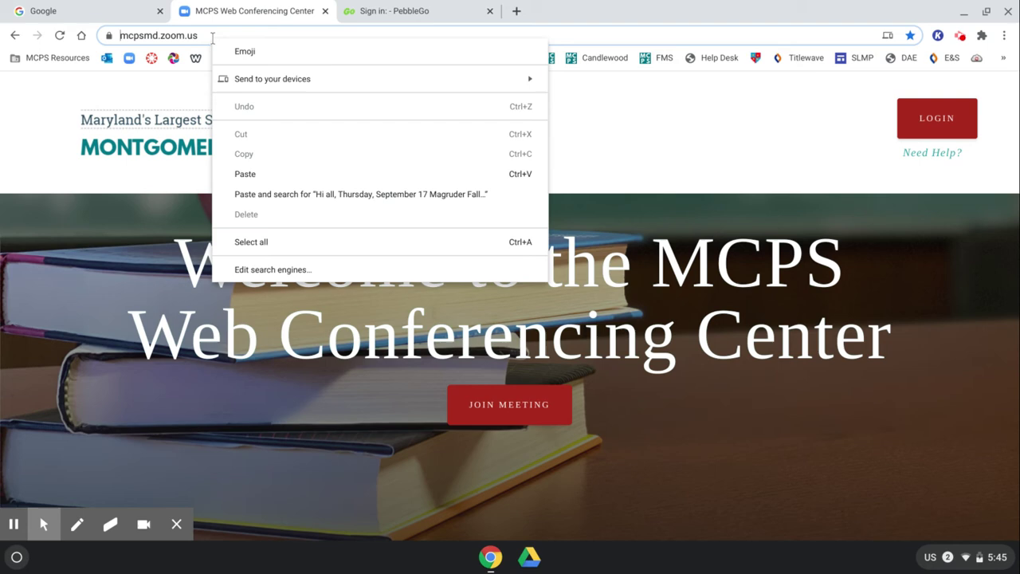
{"action": "left_click", "coordinate": [135, 58]}
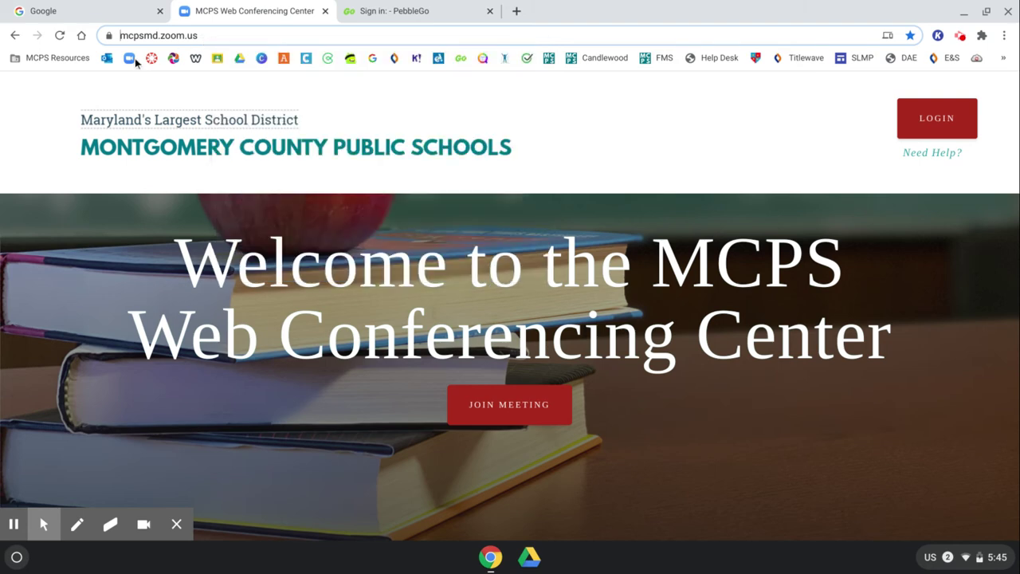
{"action": "right_click", "coordinate": [134, 59]}
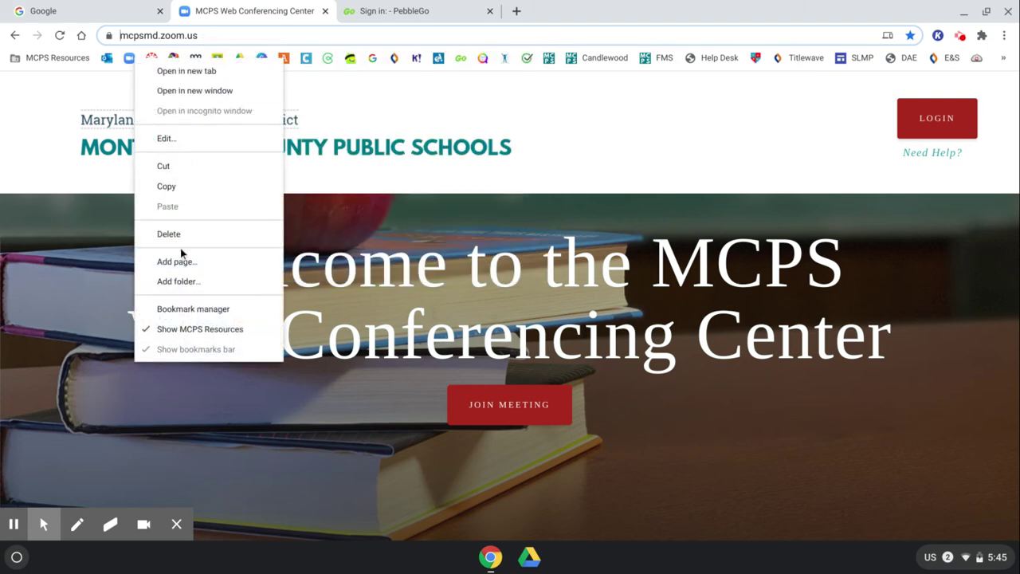
{"action": "left_click", "coordinate": [177, 264]}
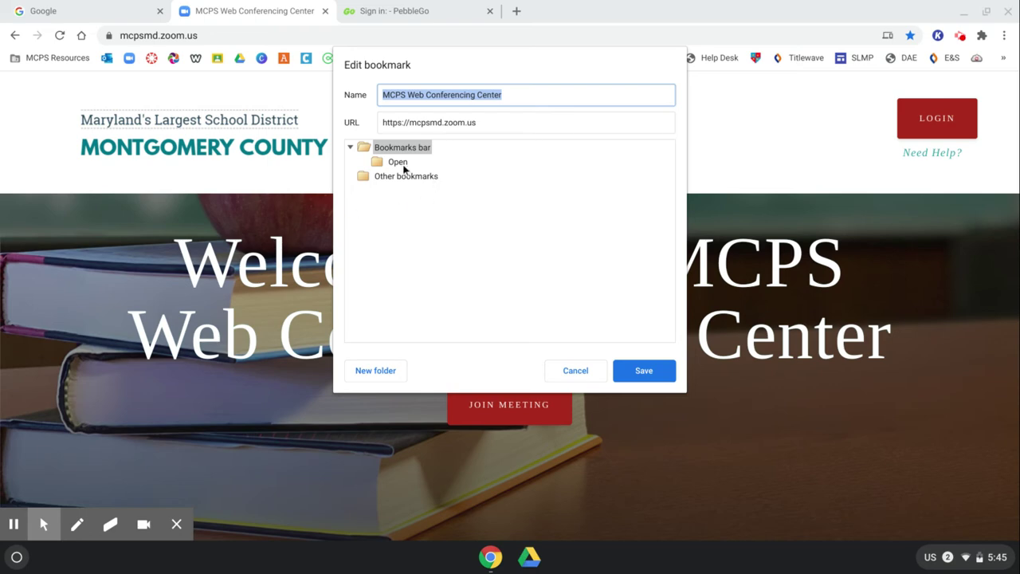
{"action": "left_click", "coordinate": [397, 163]}
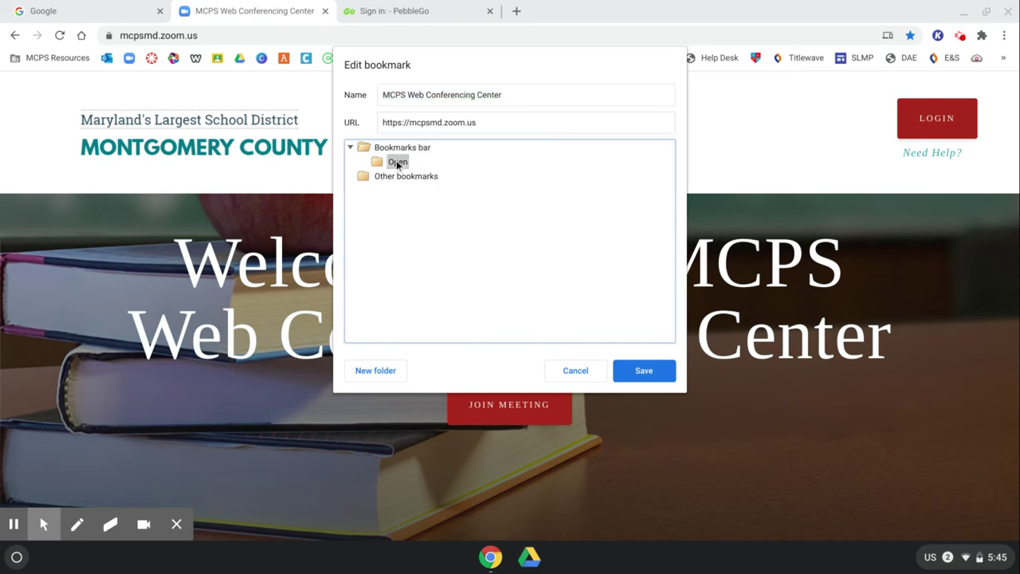
{"action": "left_click", "coordinate": [653, 377]}
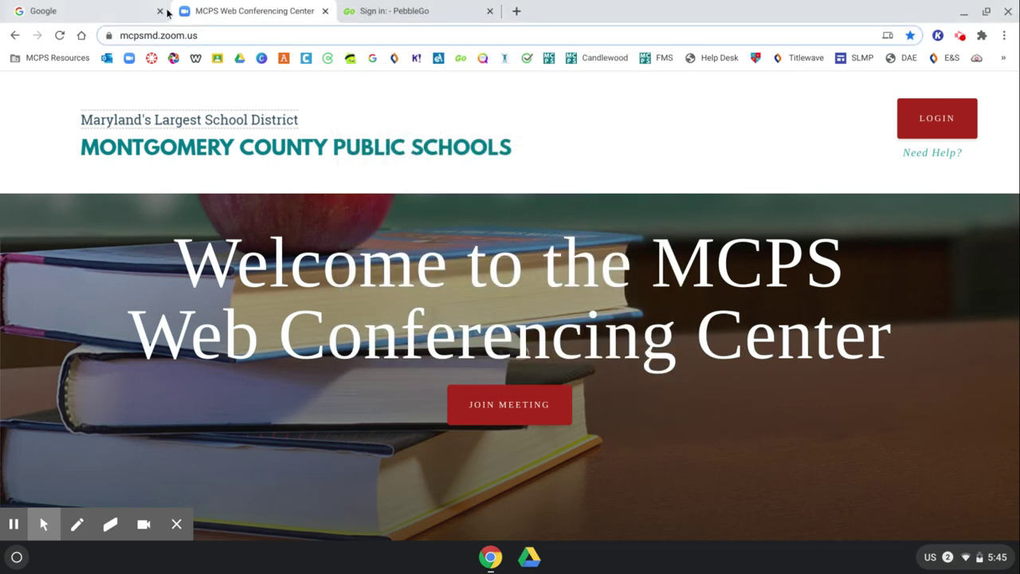
{"action": "left_click", "coordinate": [150, 60]}
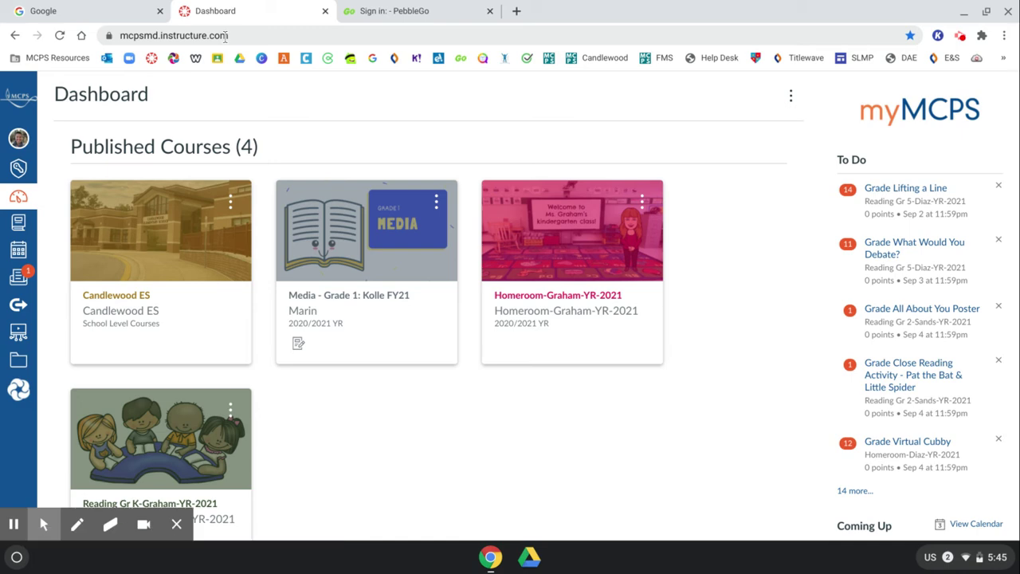
Add the Dashboard page as a bookmark in the Open folder
{"action": "right_click", "coordinate": [225, 36]}
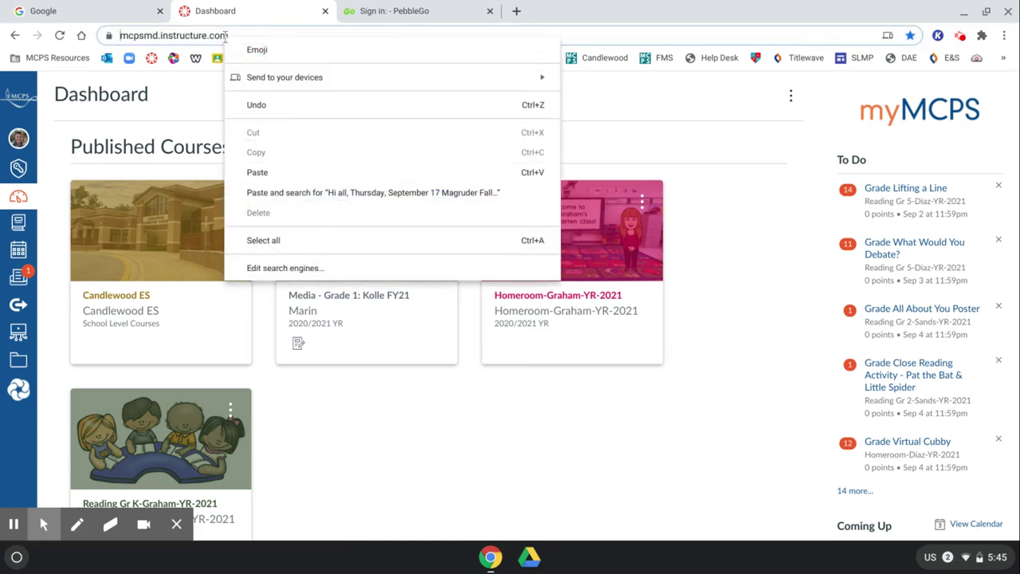
{"action": "right_click", "coordinate": [165, 64]}
{"action": "right_click", "coordinate": [165, 64]}
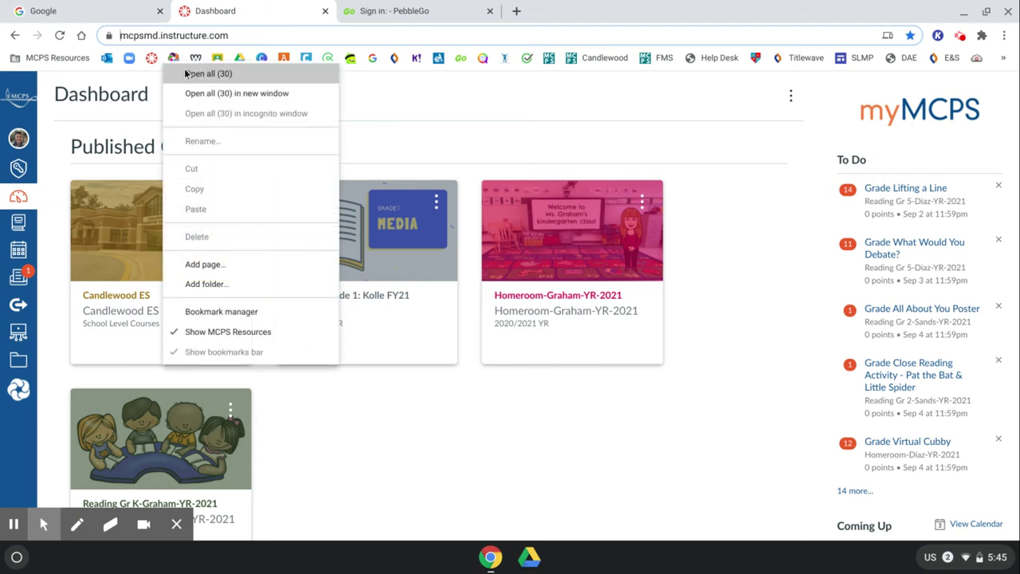
{"action": "left_click", "coordinate": [213, 265]}
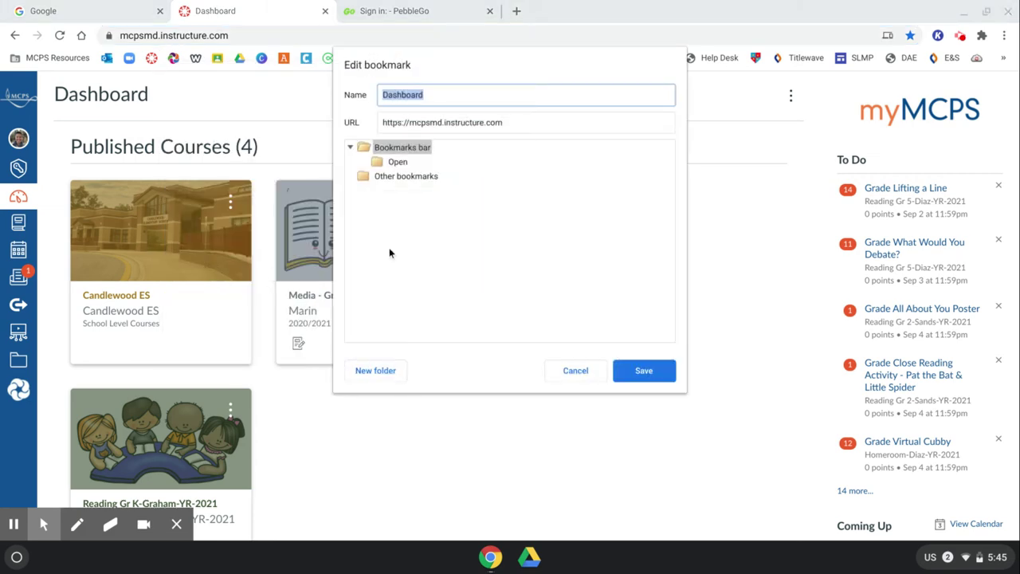
{"action": "left_click", "coordinate": [397, 162]}
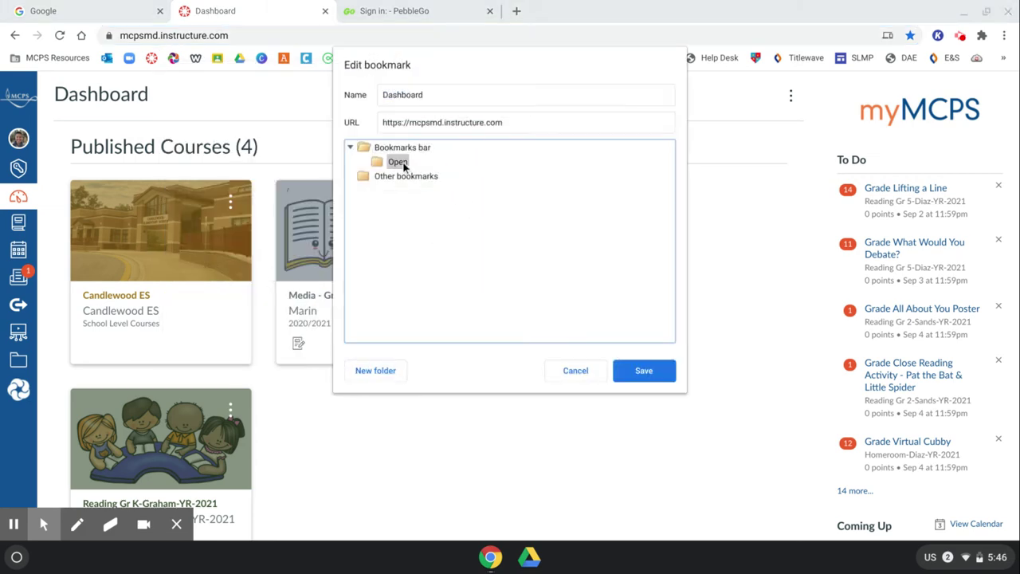
{"action": "left_click", "coordinate": [647, 370]}
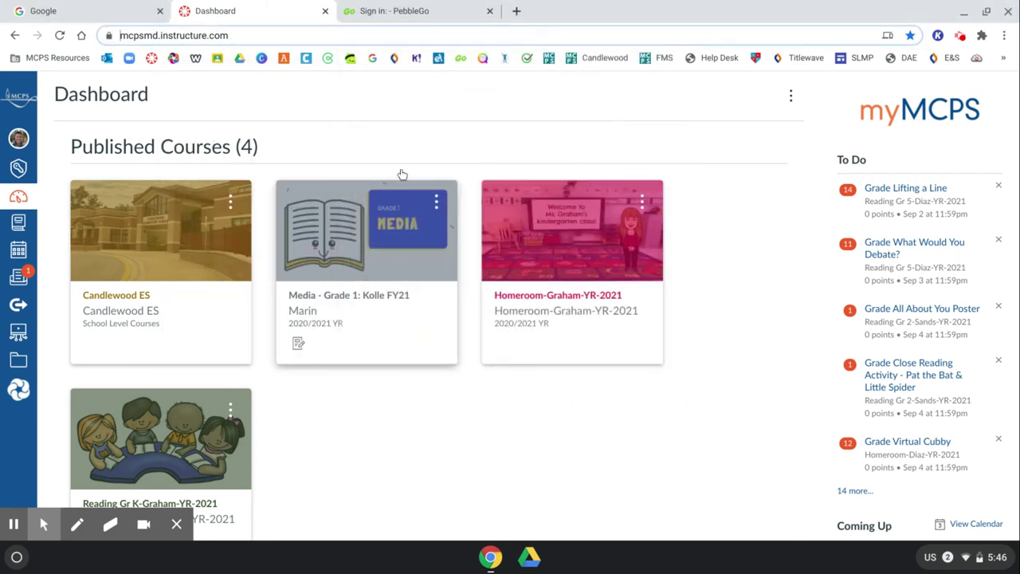
Go to the Synergy login page and bookmark it in the Open folder
{"action": "left_click", "coordinate": [170, 58]}
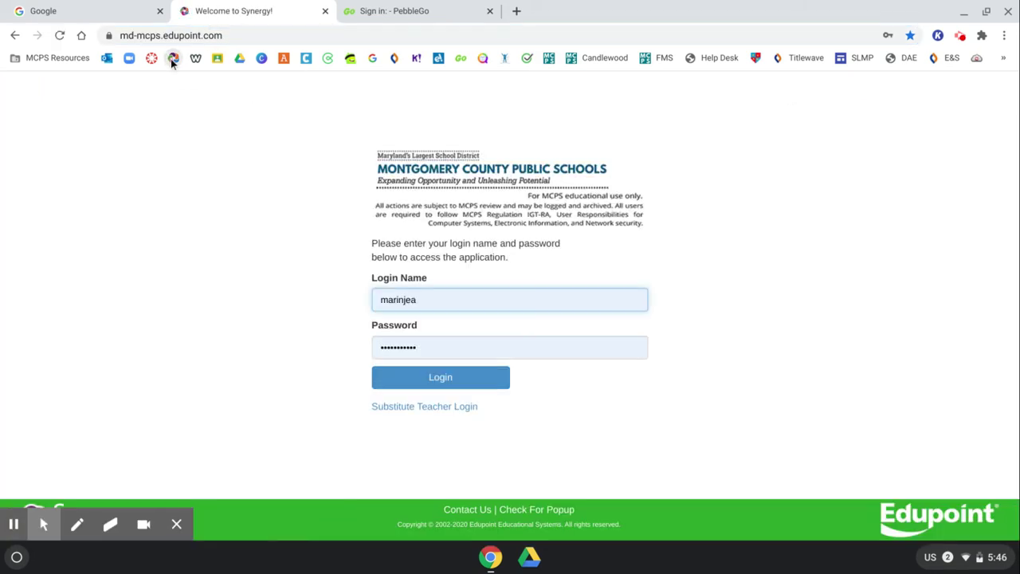
{"action": "right_click", "coordinate": [173, 58]}
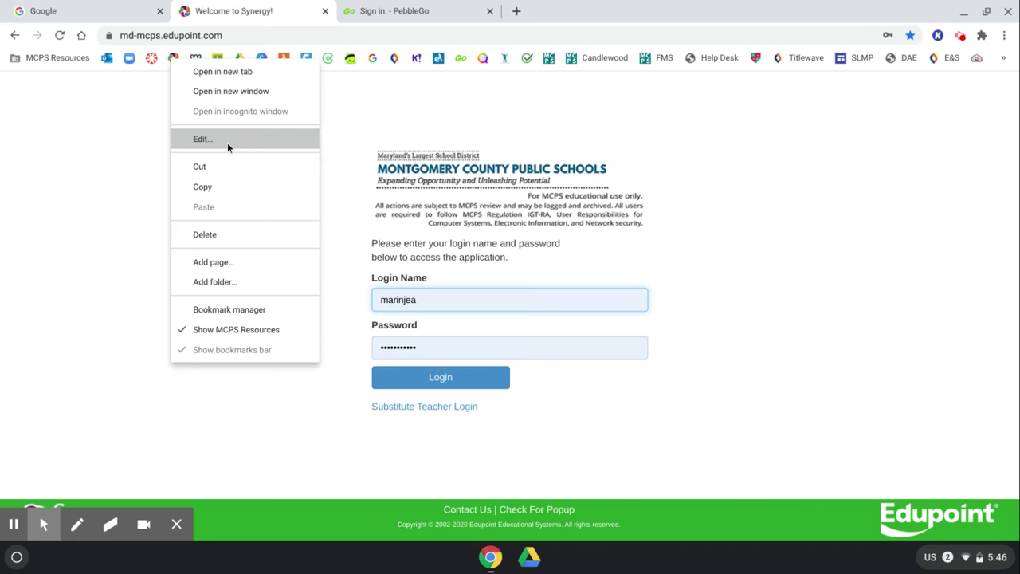
{"action": "left_click", "coordinate": [216, 262]}
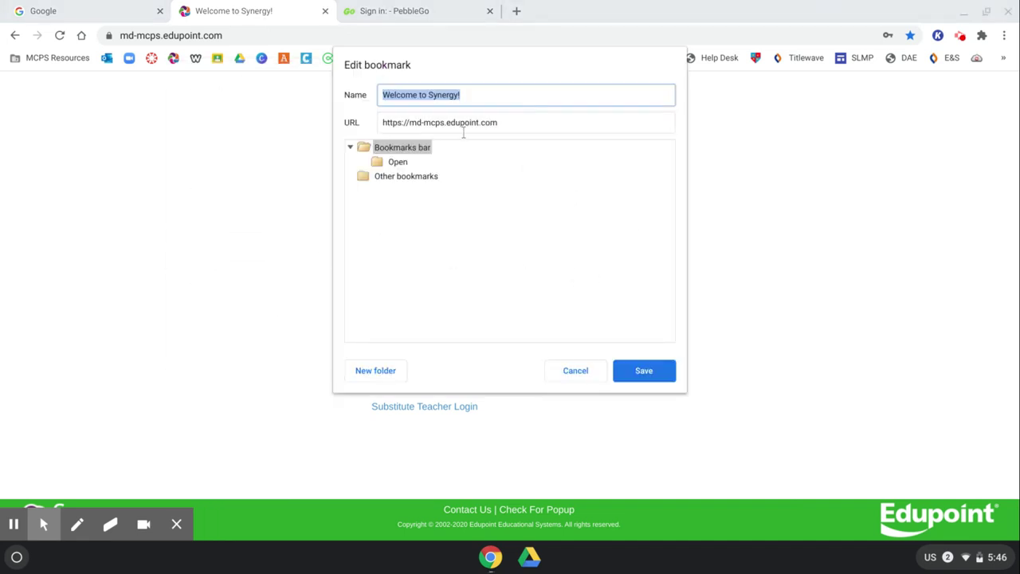
{"action": "left_click", "coordinate": [399, 163]}
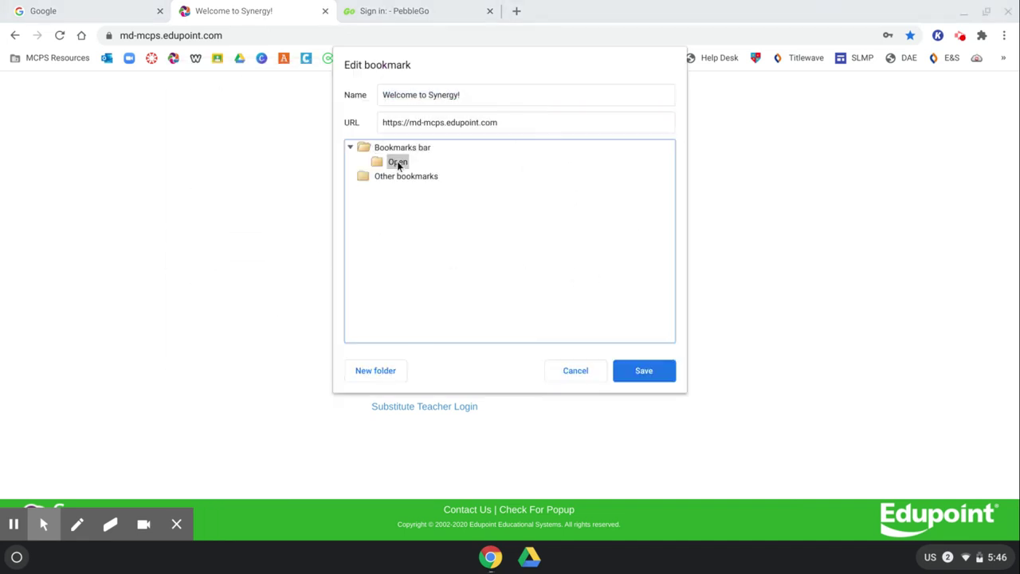
{"action": "left_click", "coordinate": [647, 370]}
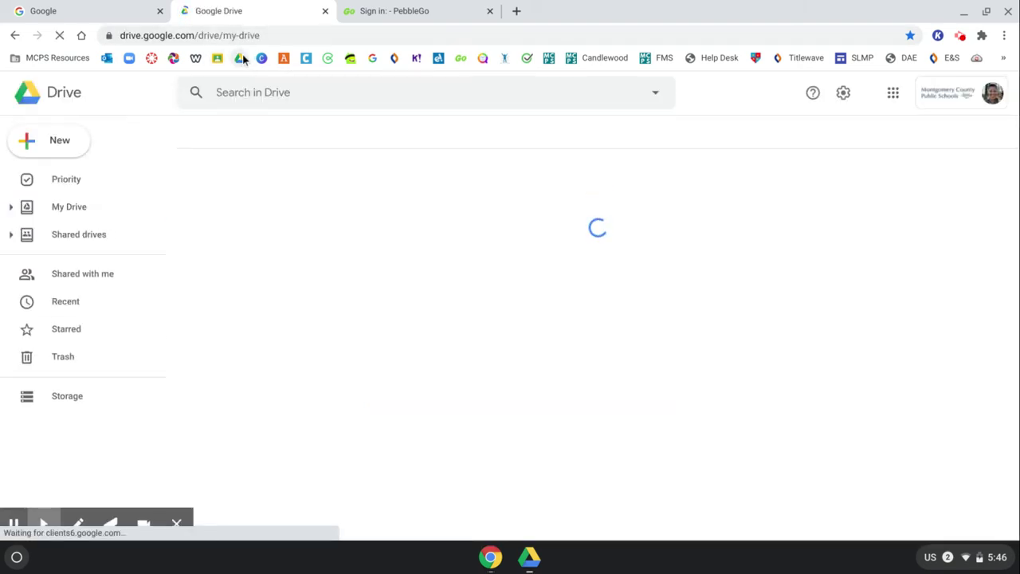
Bookmark the My Drive - Google Drive page in the Open folder
{"action": "right_click", "coordinate": [240, 57]}
{"action": "left_click", "coordinate": [284, 259]}
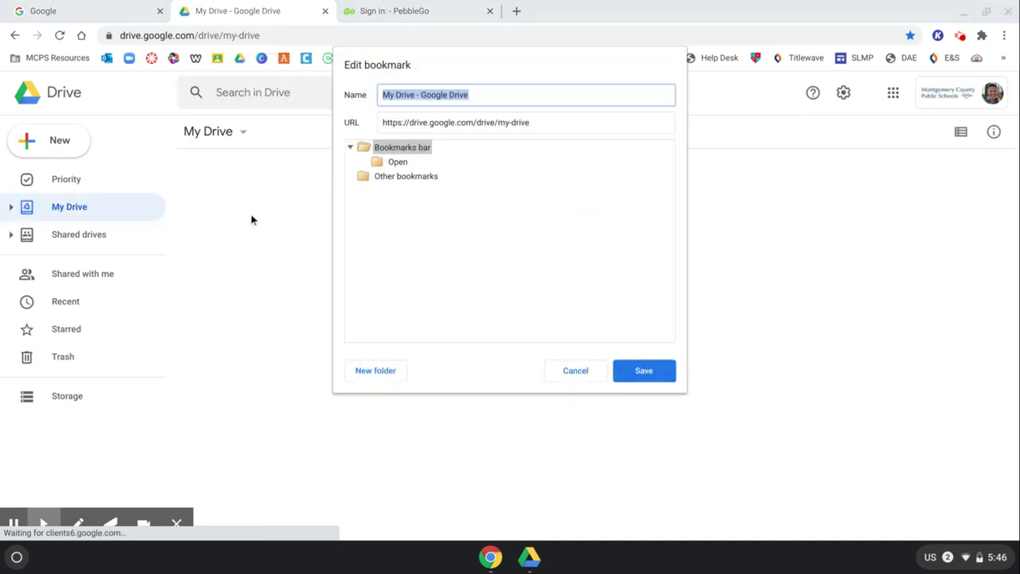
{"action": "left_click", "coordinate": [408, 162]}
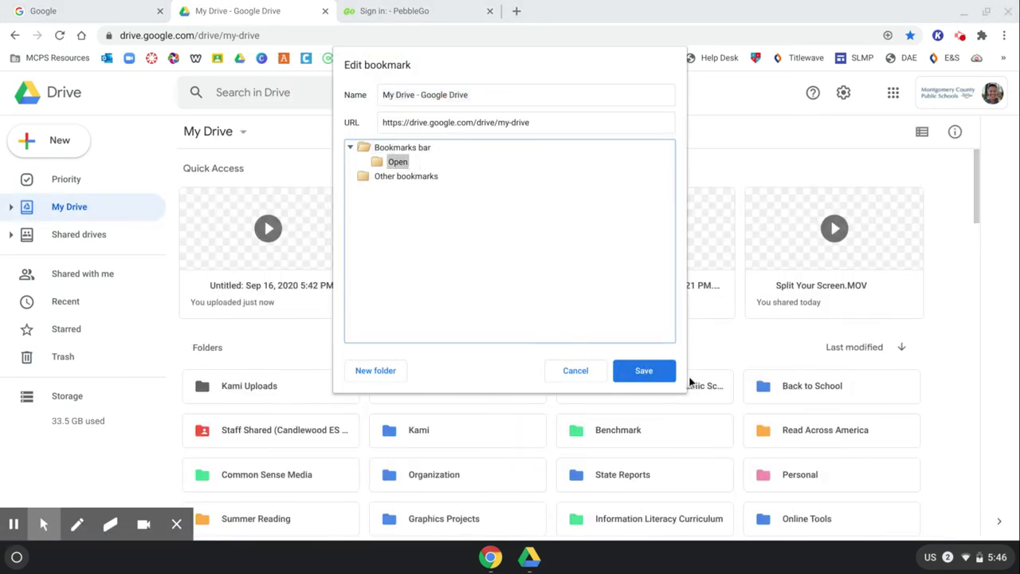
{"action": "left_click", "coordinate": [640, 373]}
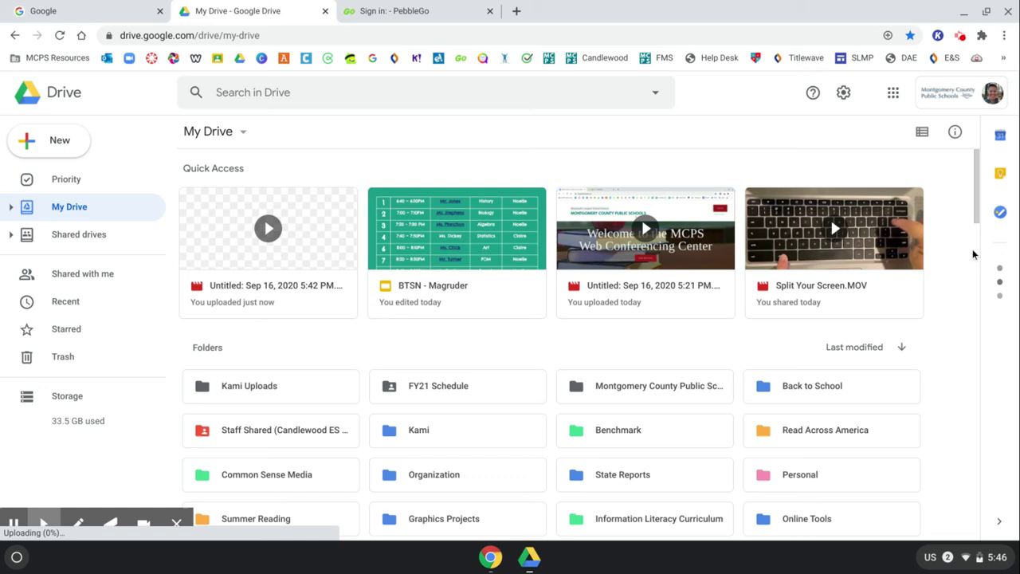
Bring the Open folder from the overflow list to the bar's front, beside MCPS Resources
{"action": "left_click", "coordinate": [1004, 59]}
{"action": "mouse_move", "coordinate": [977, 79]}
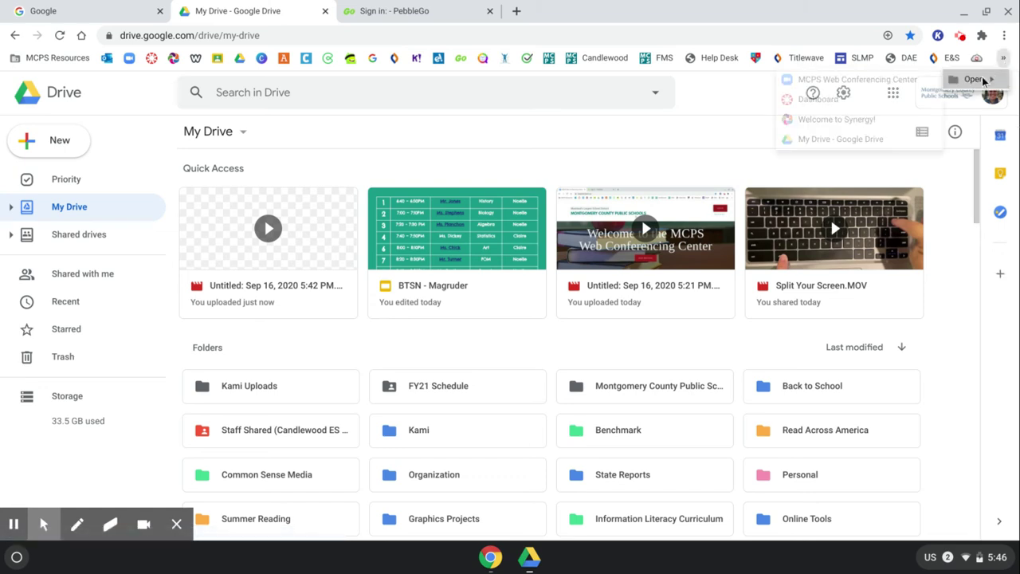
{"action": "left_click_drag", "start_coordinate": [976, 79], "coordinate": [99, 58]}
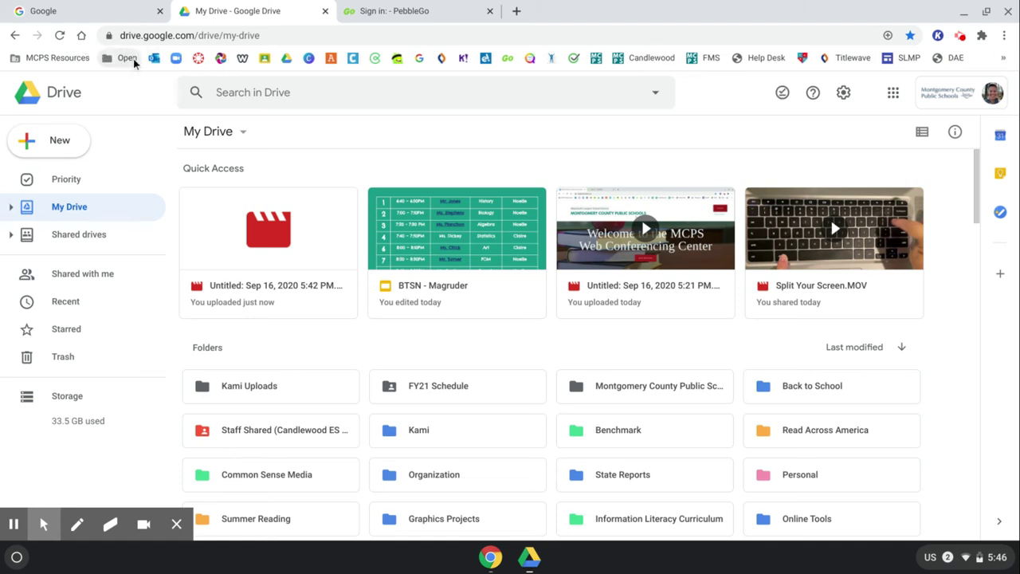
{"action": "right_click", "coordinate": [128, 58]}
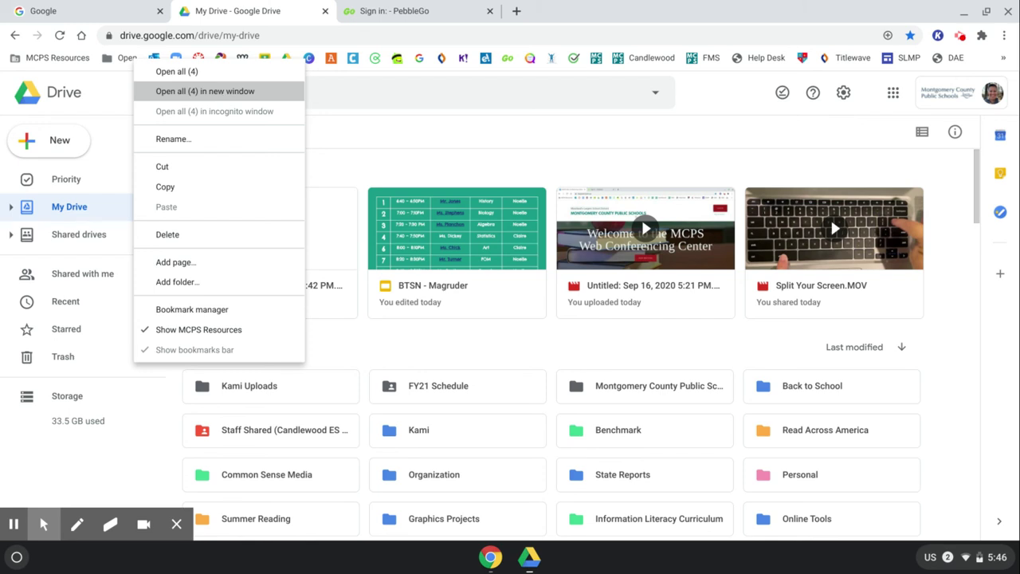
Open all 4 pages of the Open folder in new tabs and view the conferencing tab
{"action": "left_click", "coordinate": [212, 73]}
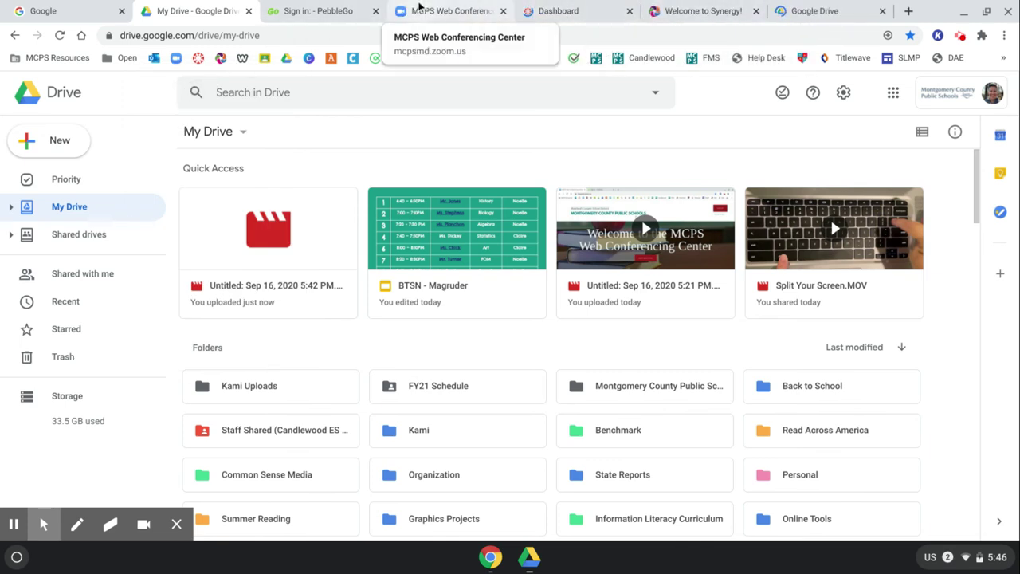
{"action": "left_click", "coordinate": [430, 13]}
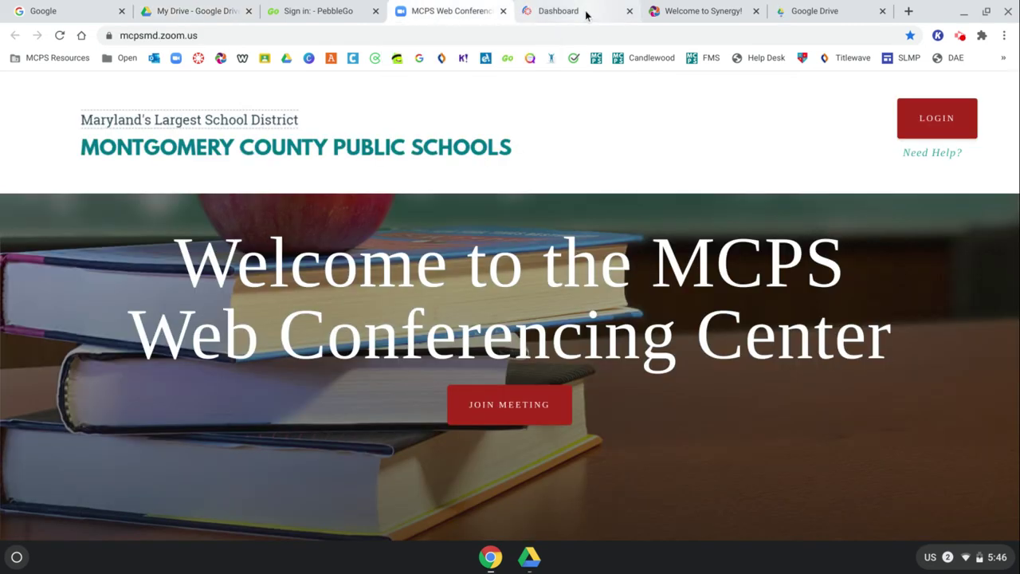